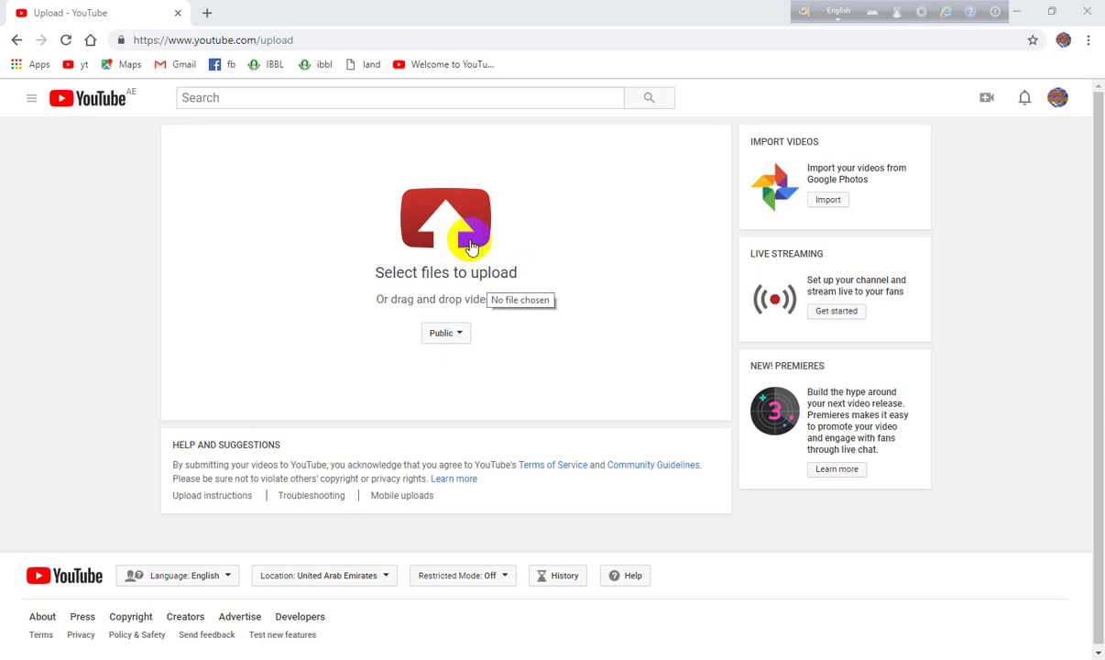
- Choose the video in the Desktop's yt eaw file folder and start uploading it
left_click(491, 209)
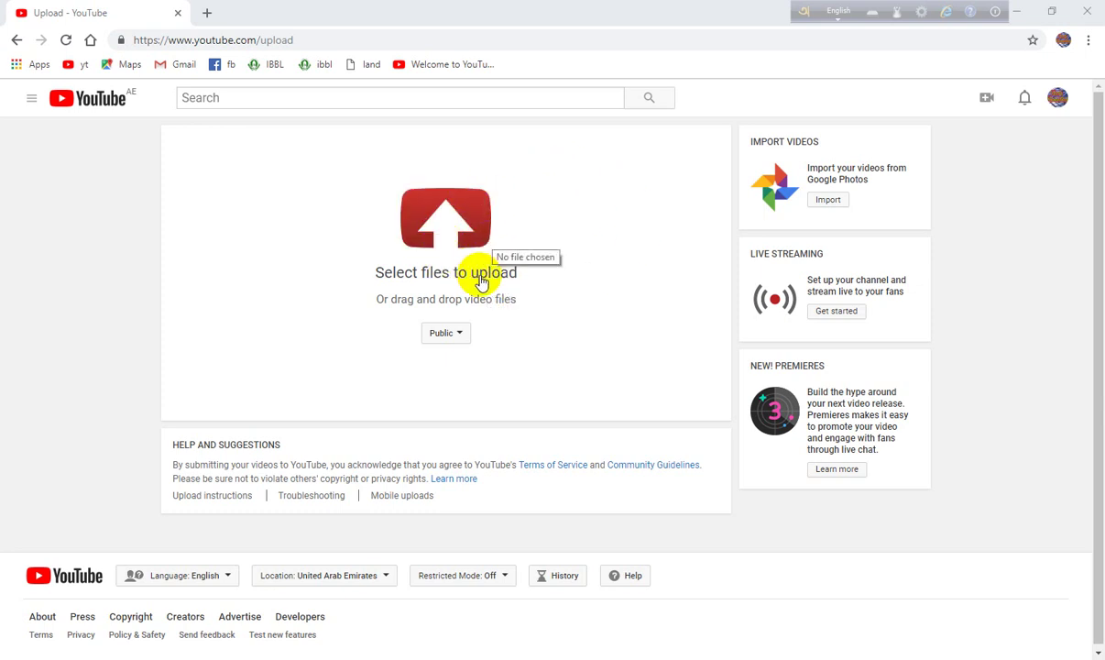
left_click(461, 340)
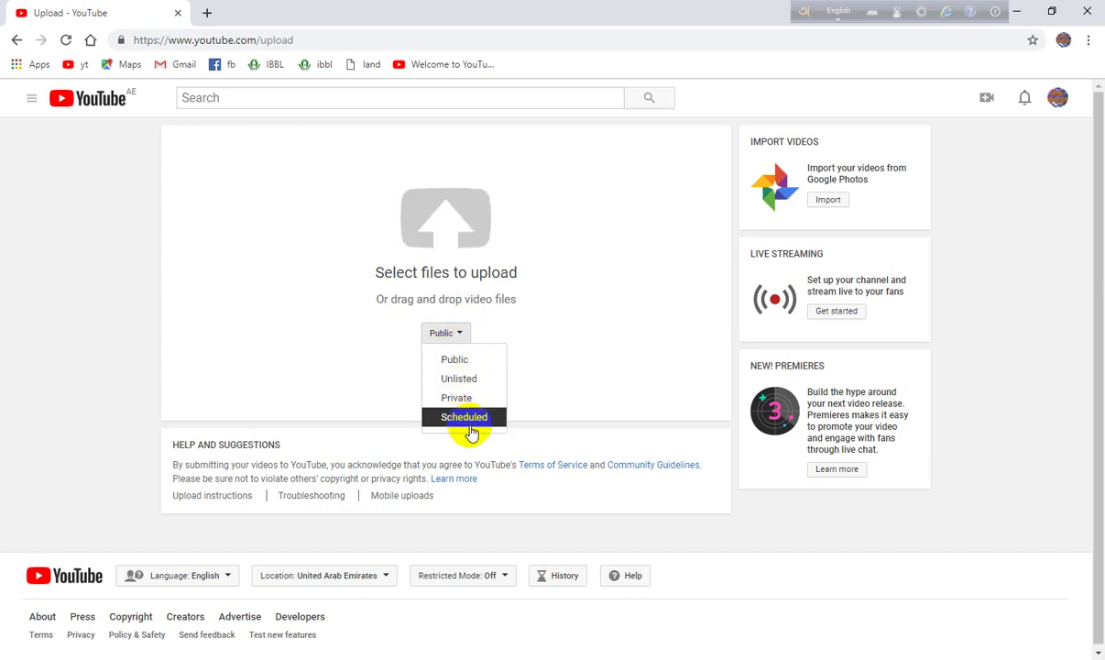
left_click(496, 241)
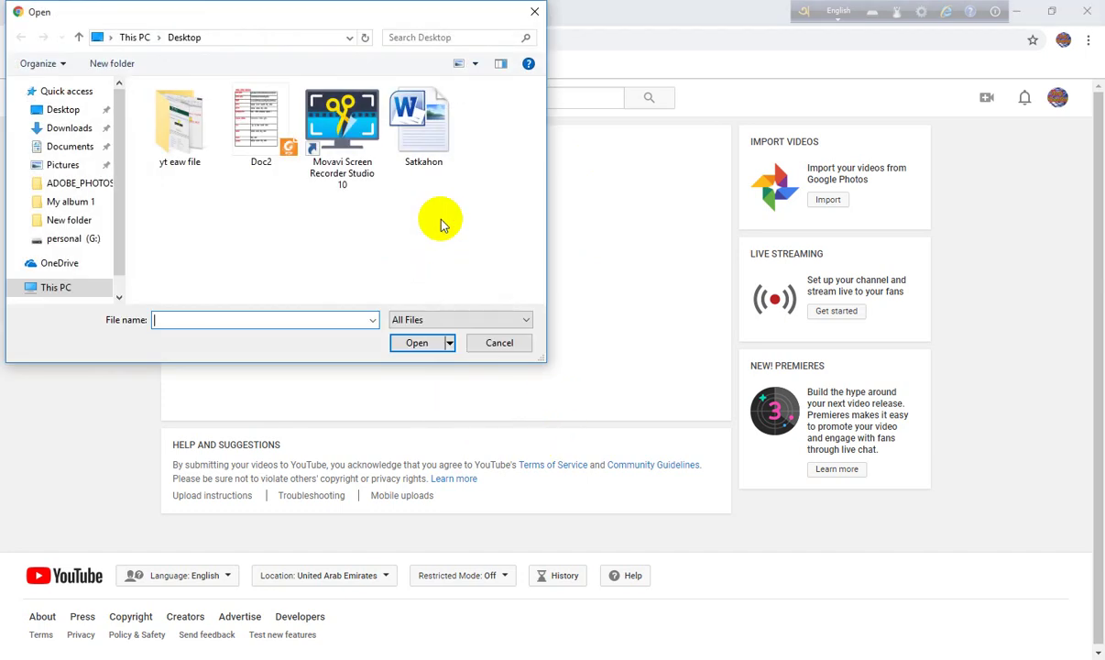
double_click(195, 145)
left_click(172, 128)
left_click(419, 343)
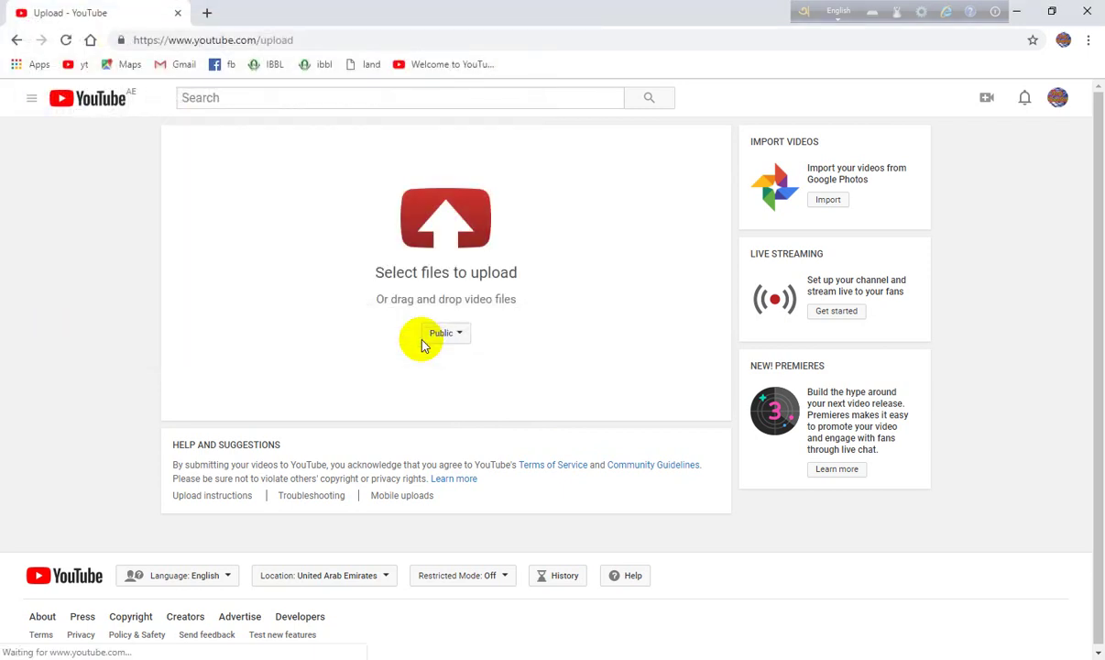
left_click(431, 226)
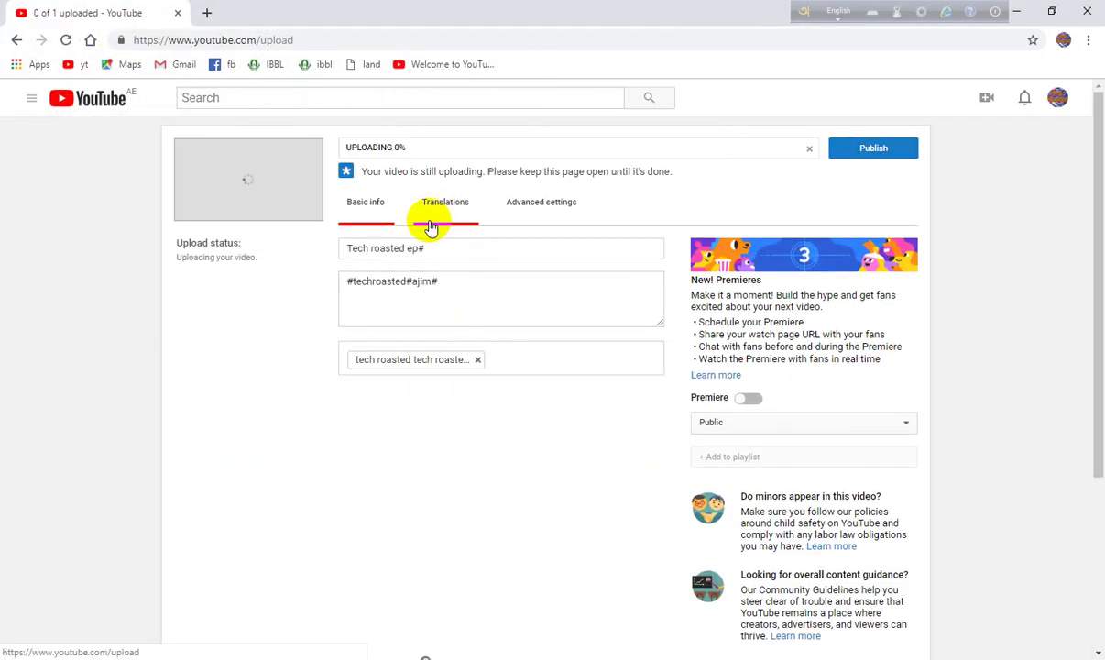
- Change the uploading video's visibility to Unlisted, and from there to Private
left_click(730, 424)
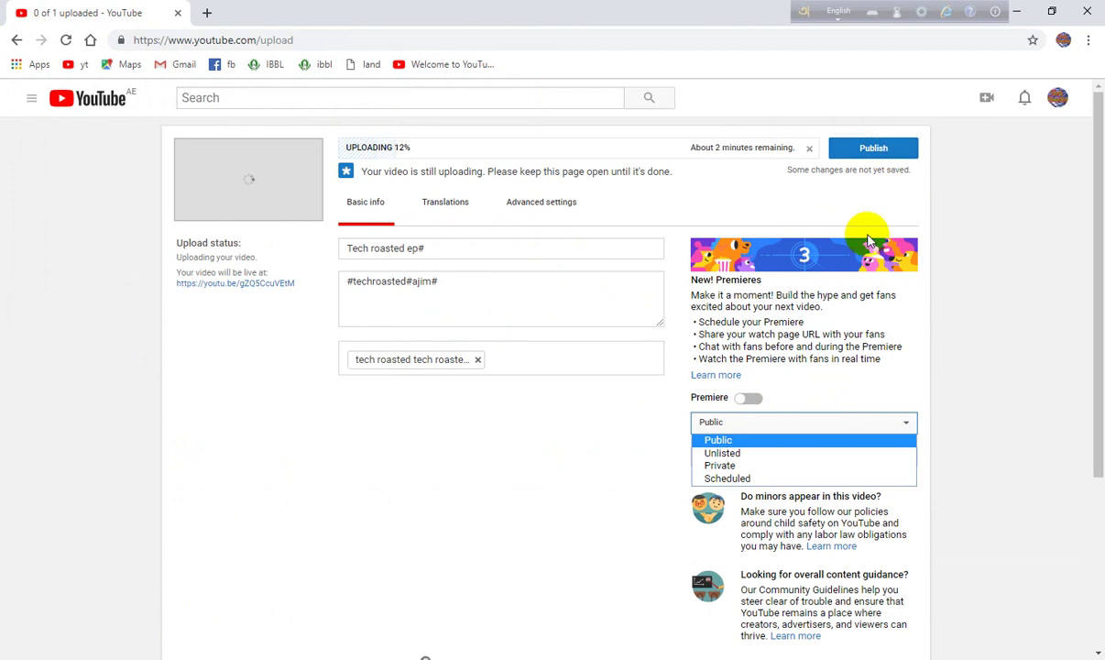
left_click(724, 453)
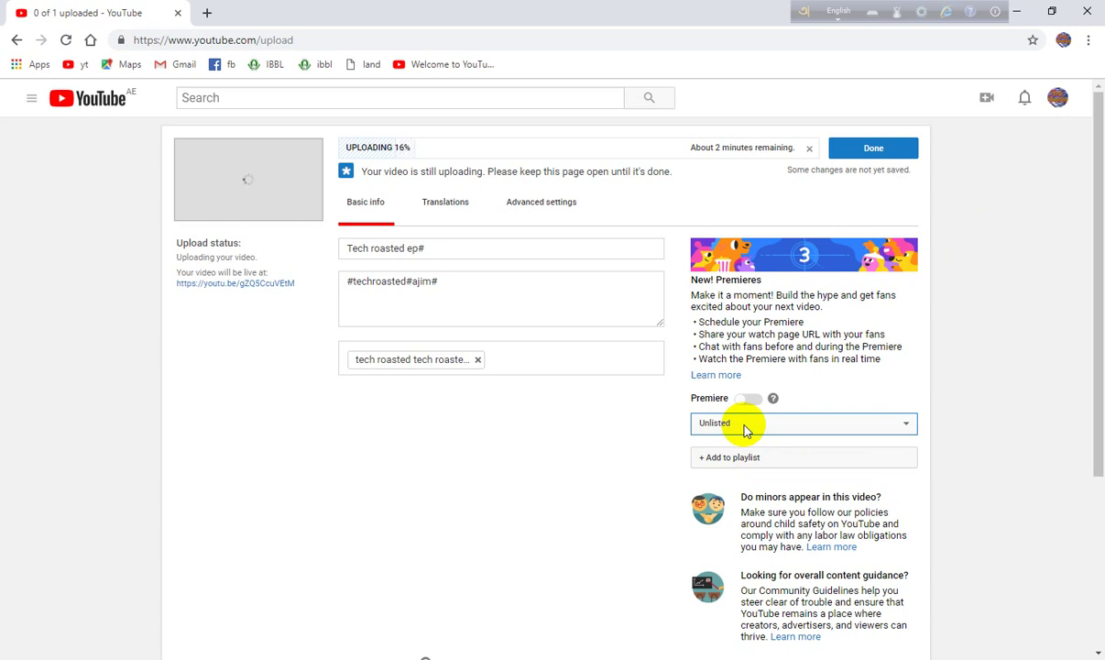
left_click(745, 426)
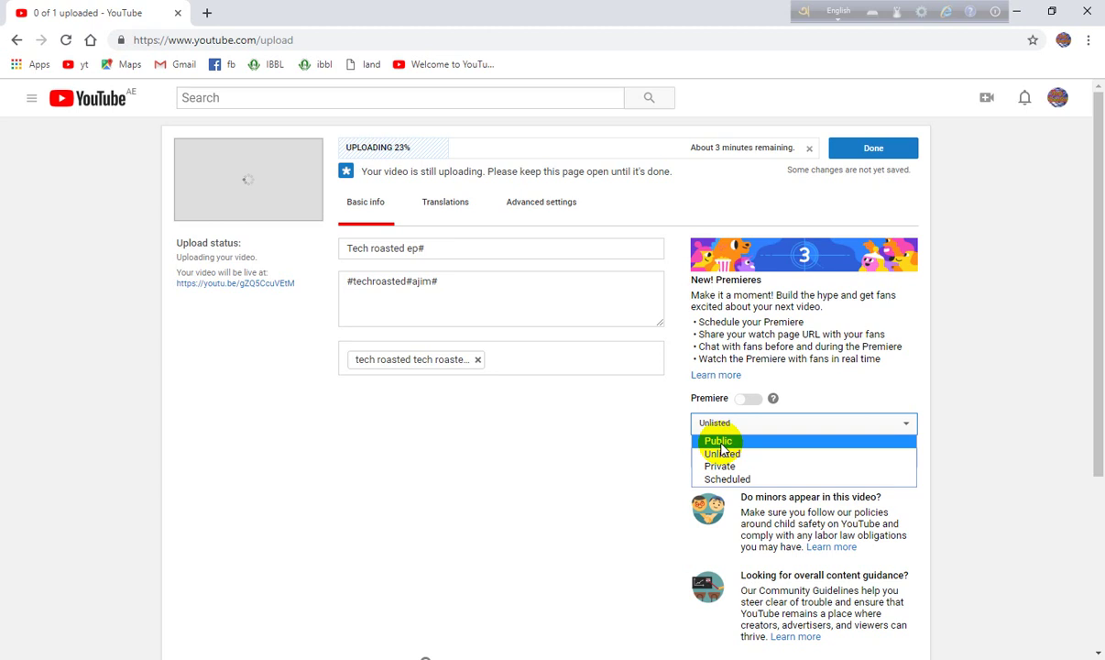
left_click(728, 466)
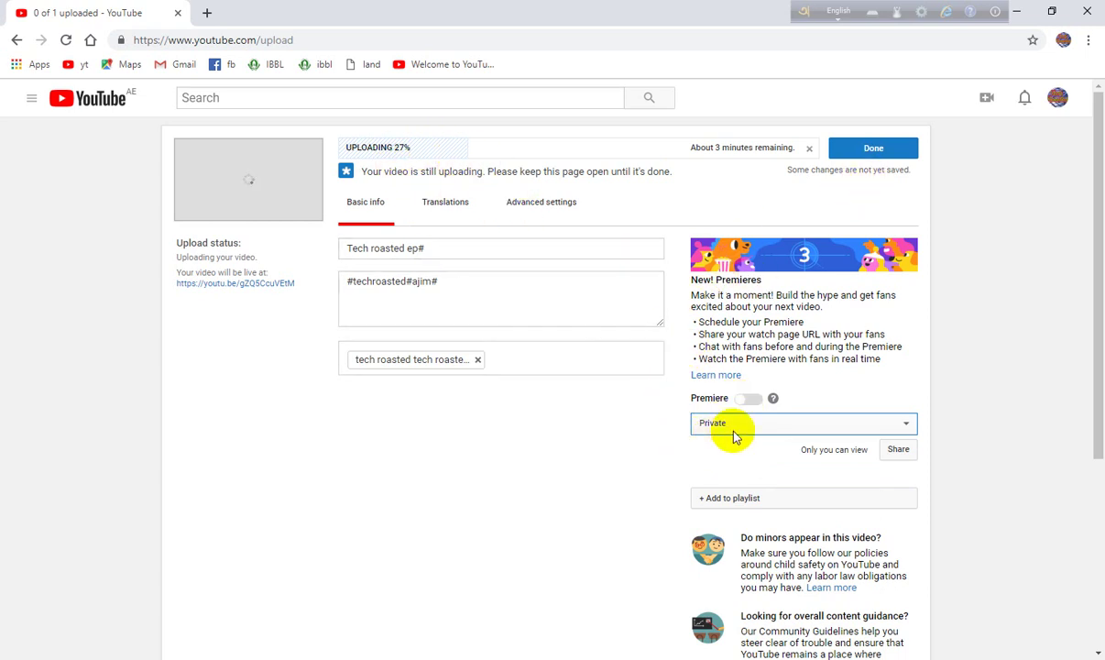
- Open the private video's sharing dialog for email addresses, cancel it, and reselect Private visibility
left_click(898, 453)
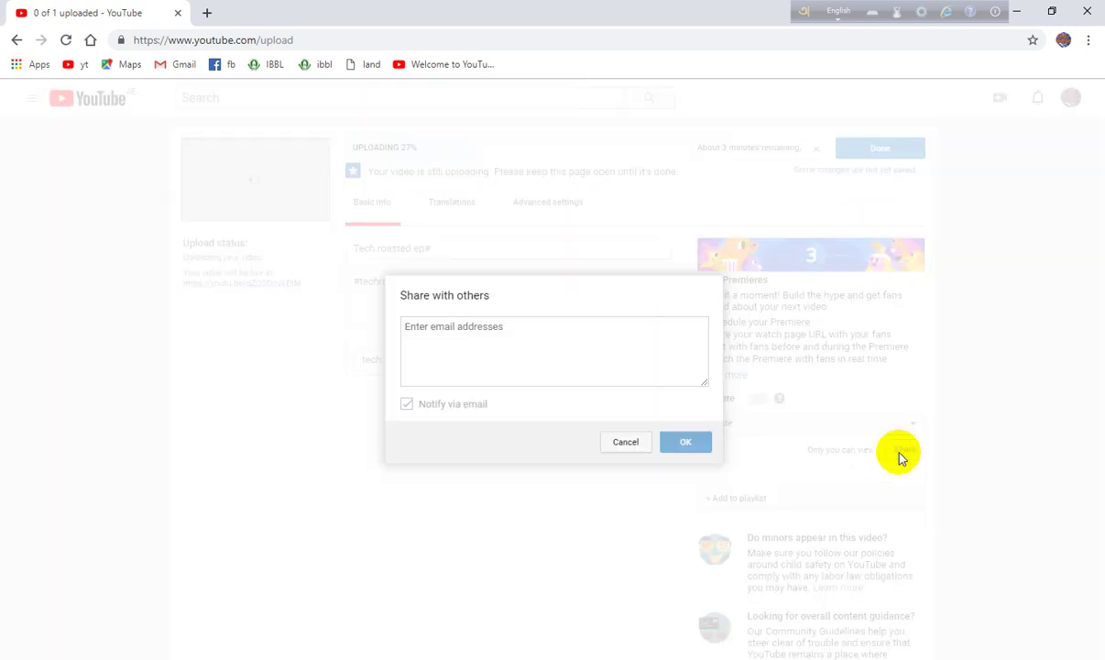
left_click(453, 350)
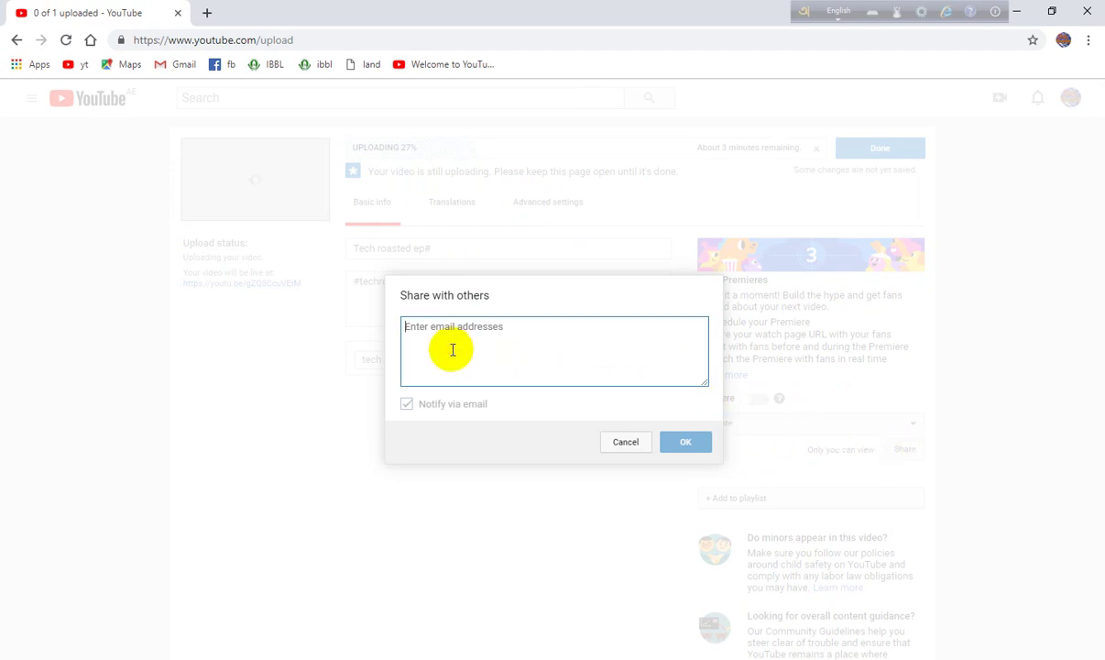
left_click(626, 443)
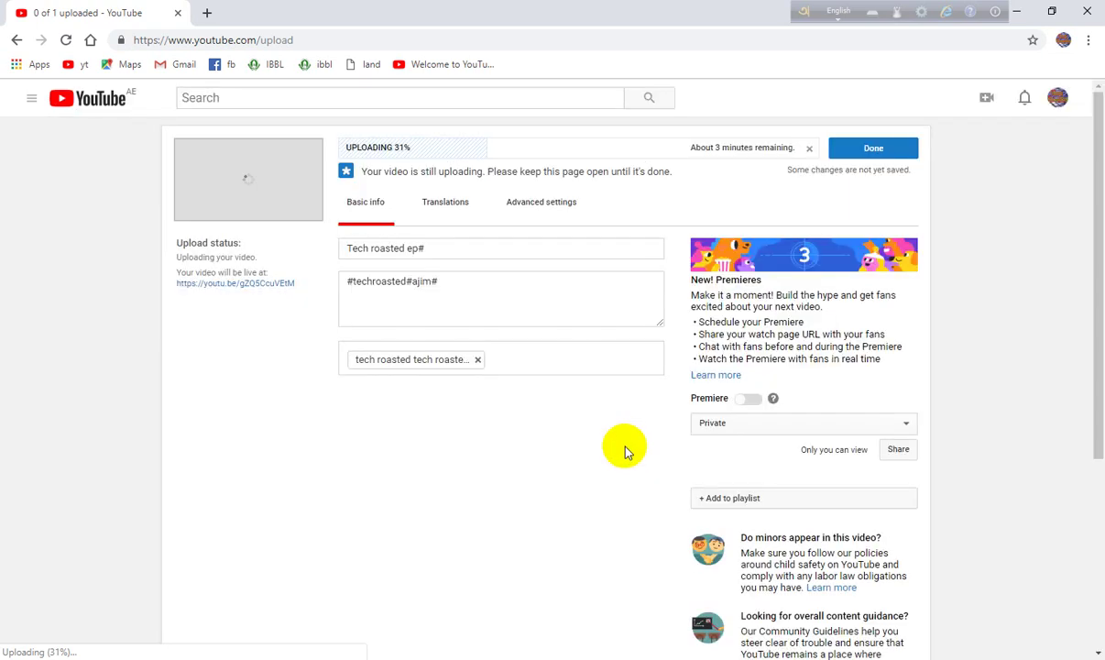
left_click(767, 424)
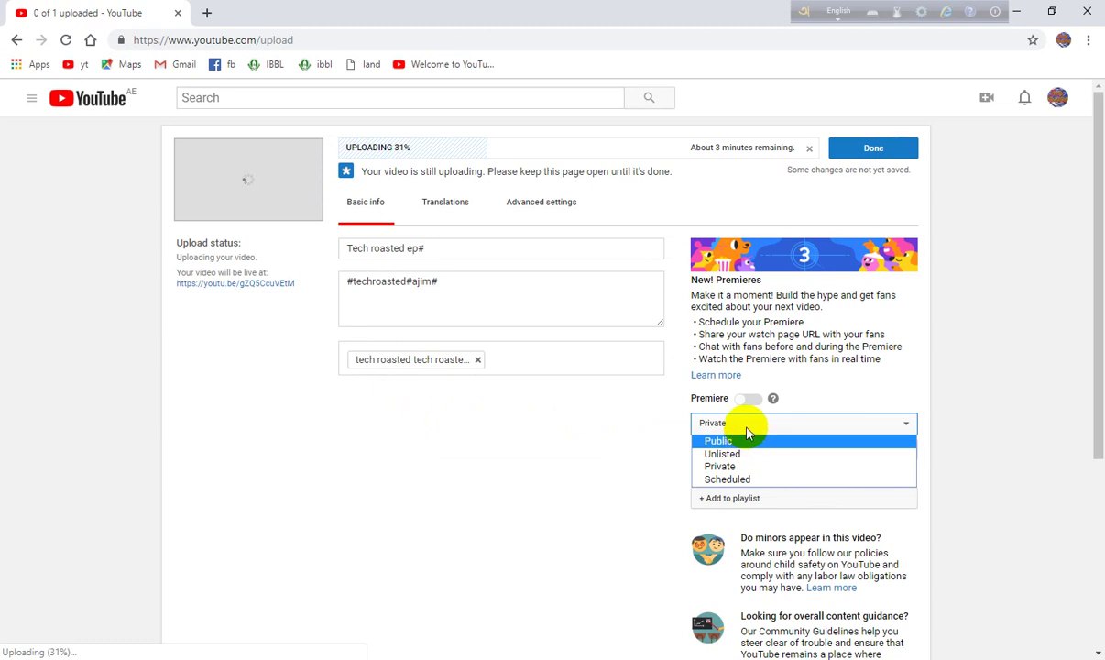
left_click(722, 467)
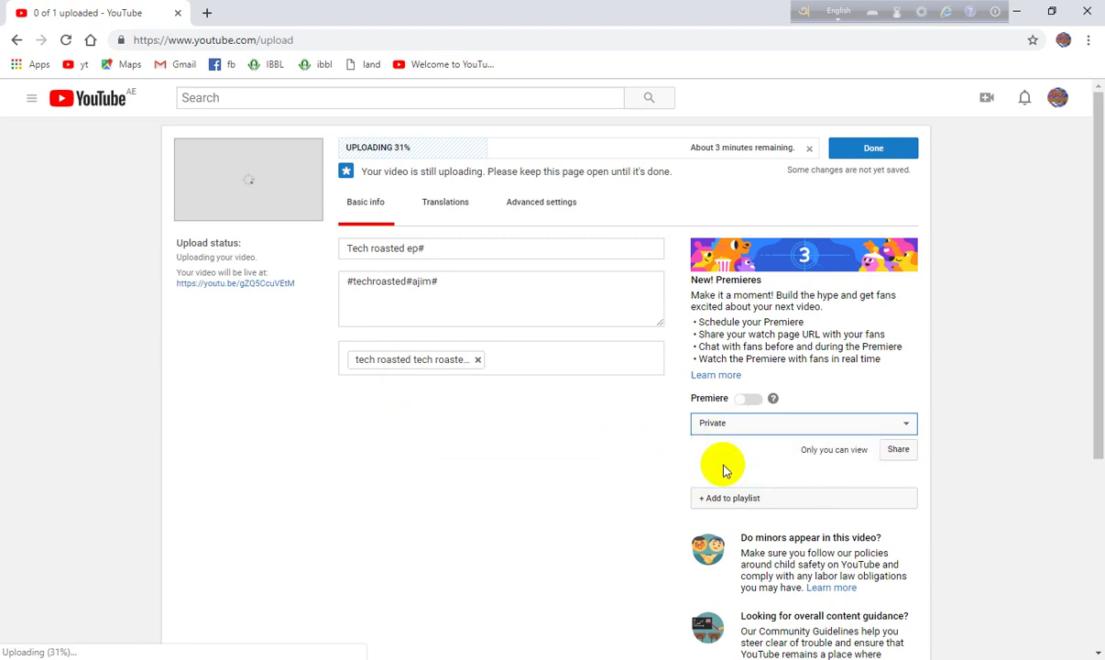
left_click(897, 449)
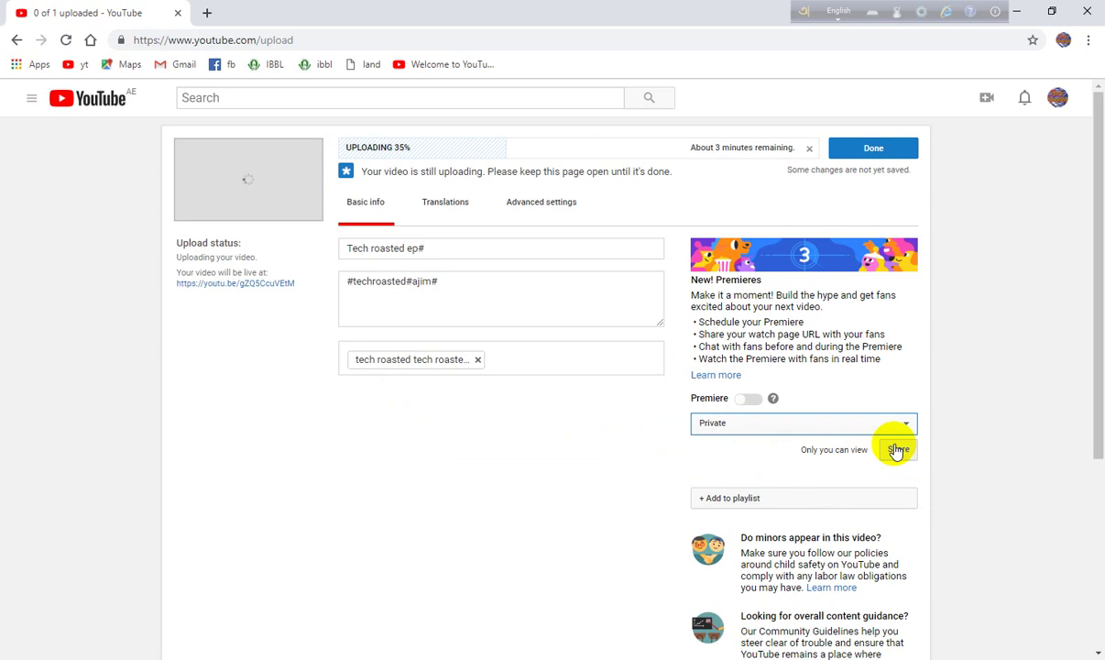
- Set the video's visibility to Scheduled and open the calendar for its publishing date
left_click(797, 425)
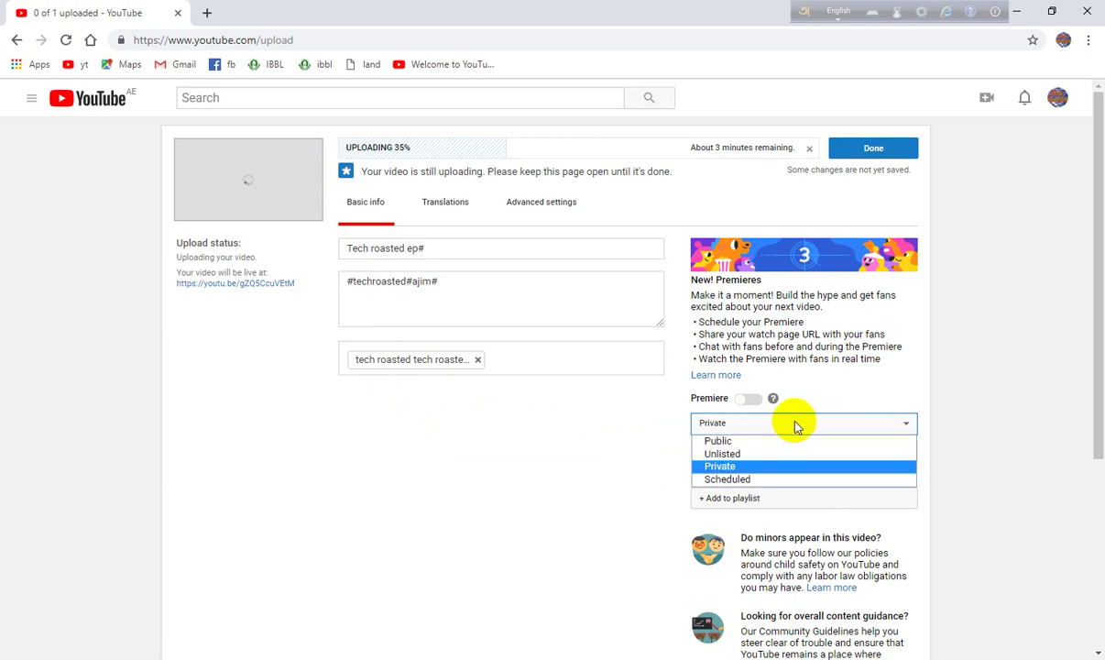
left_click(780, 479)
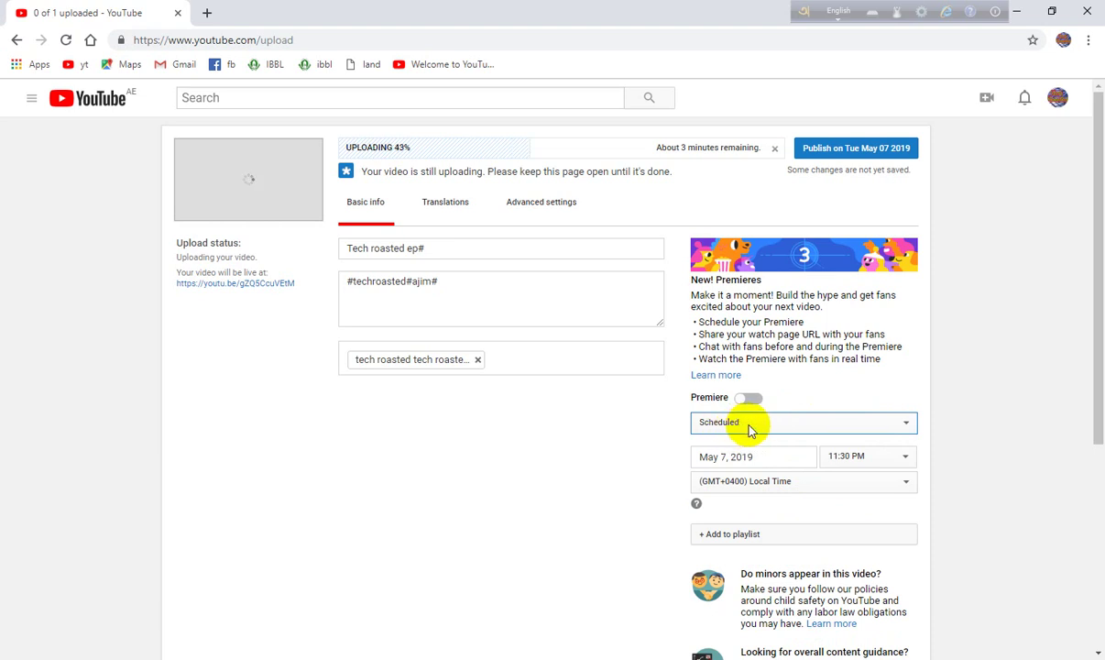
left_click(772, 458)
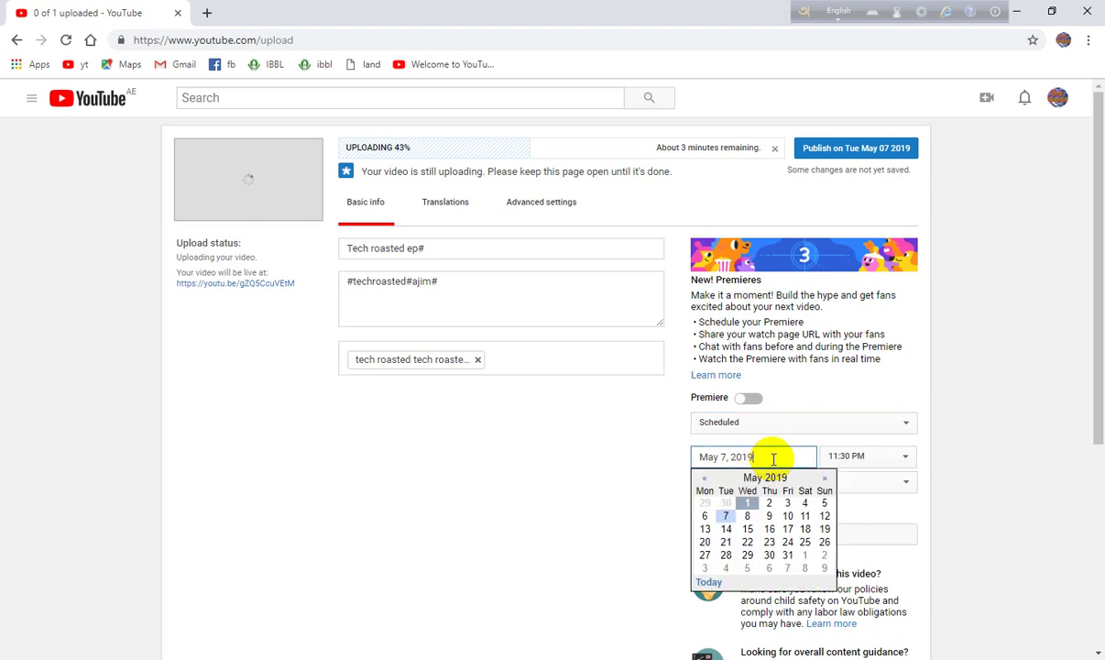
left_click(853, 472)
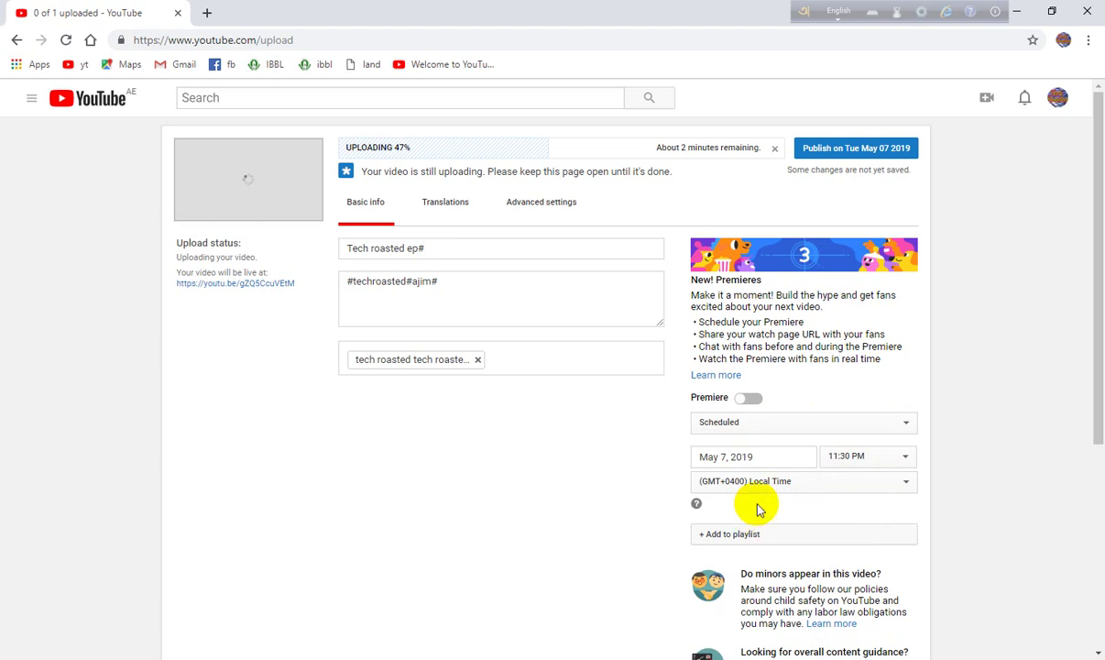
- Set the video's visibility to Private and submit the upload details as done
left_click(765, 428)
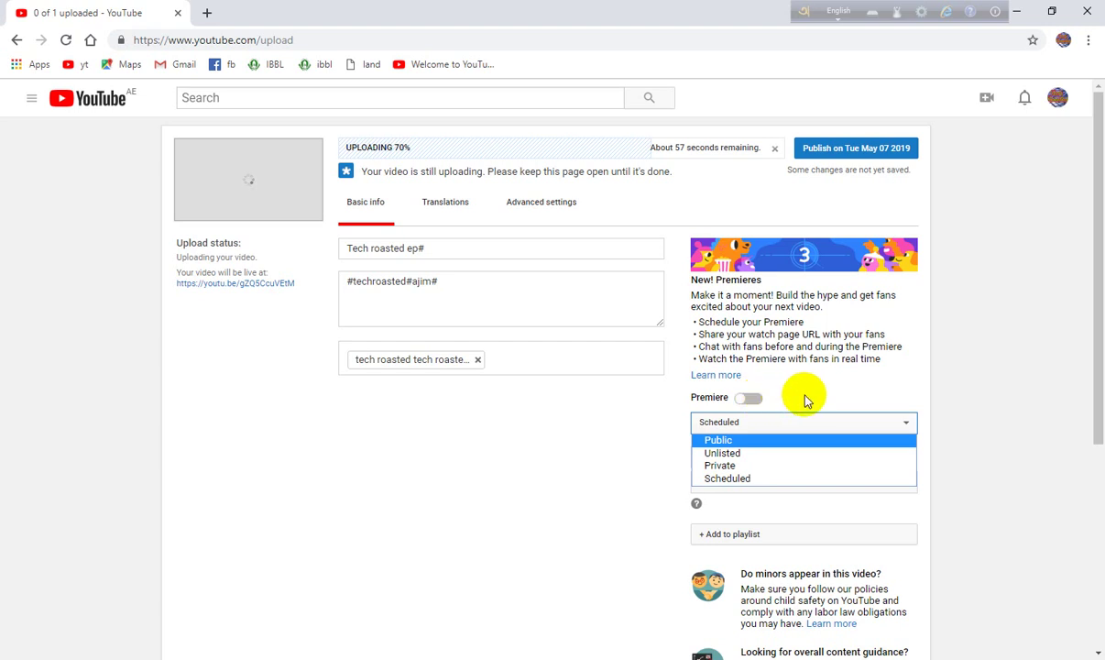
left_click(729, 464)
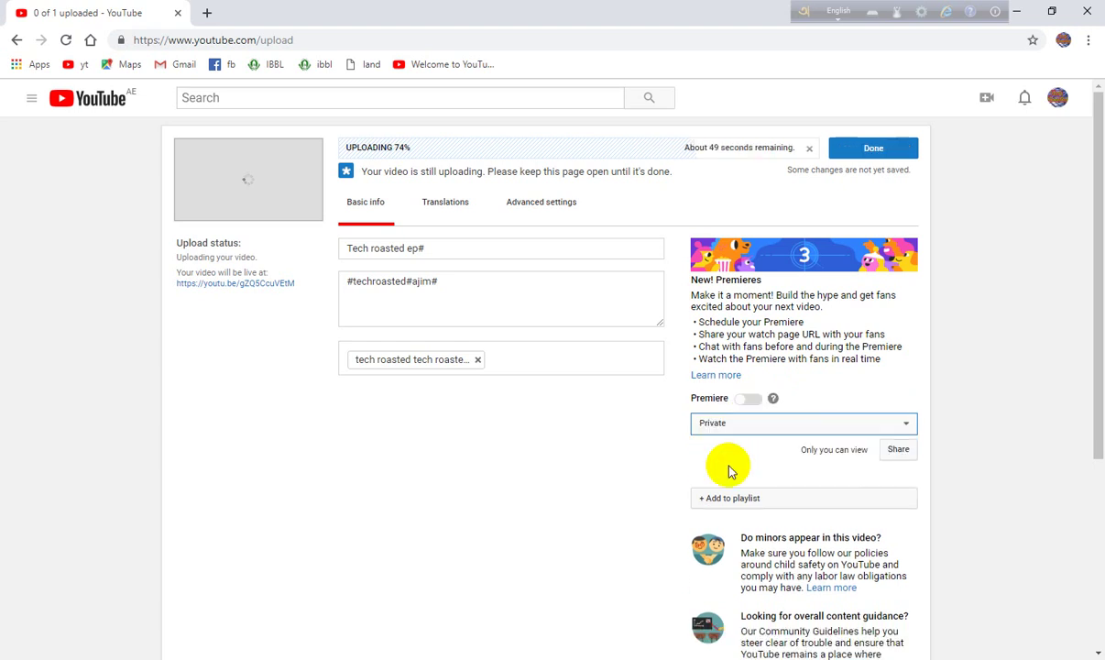
left_click(873, 148)
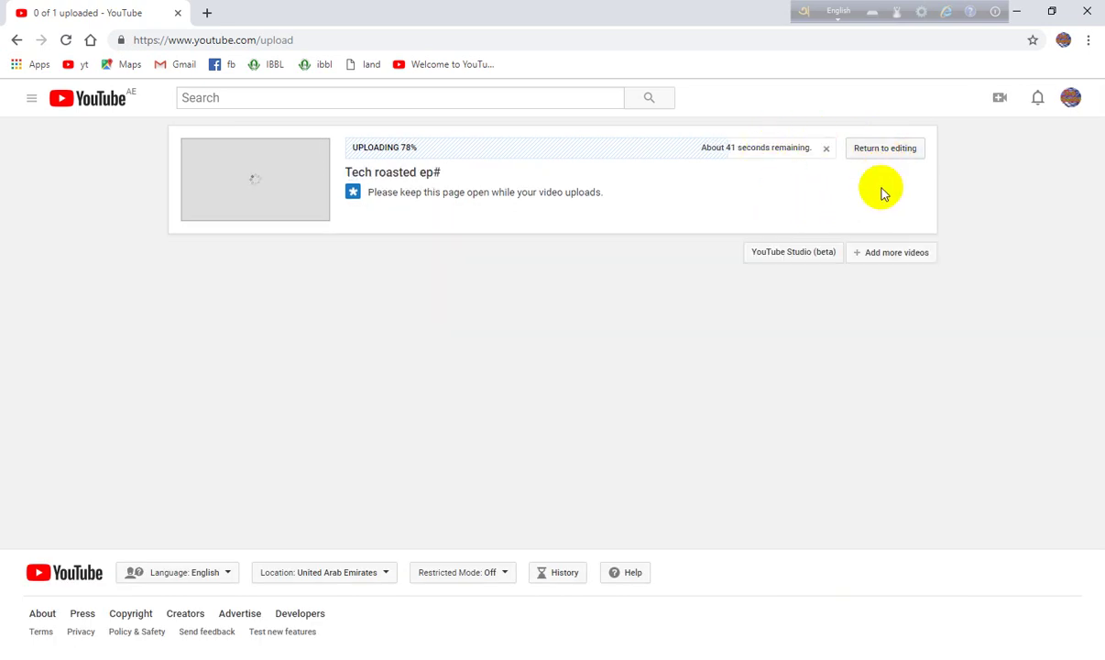
- Return to editing the uploading video and check its title, description and tags fields
left_click(881, 151)
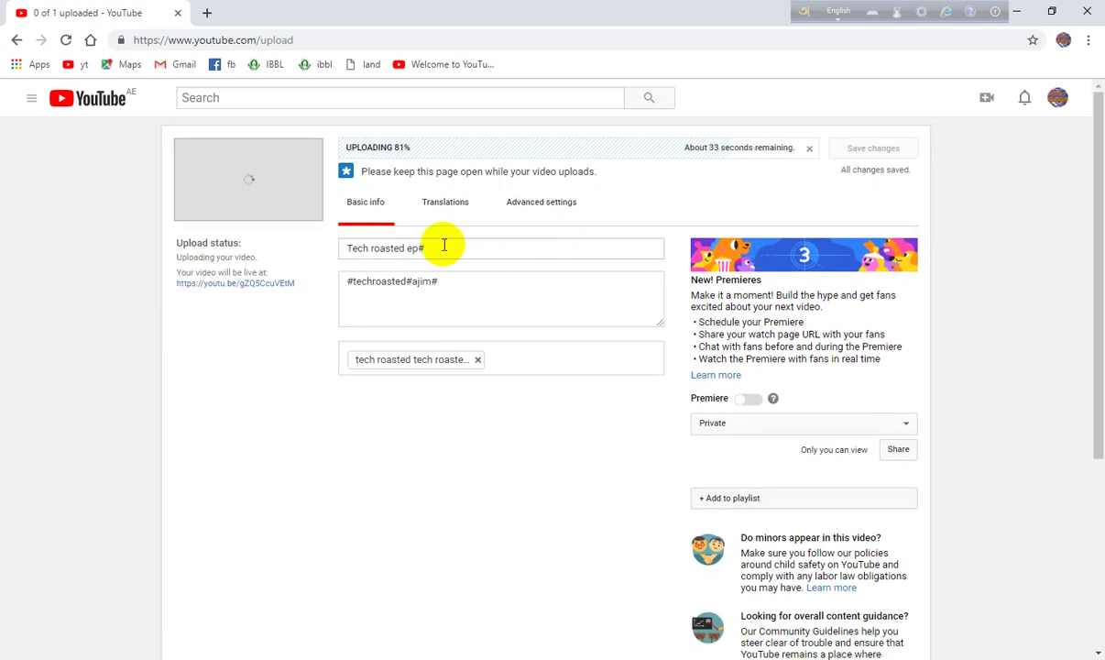
left_click(426, 249)
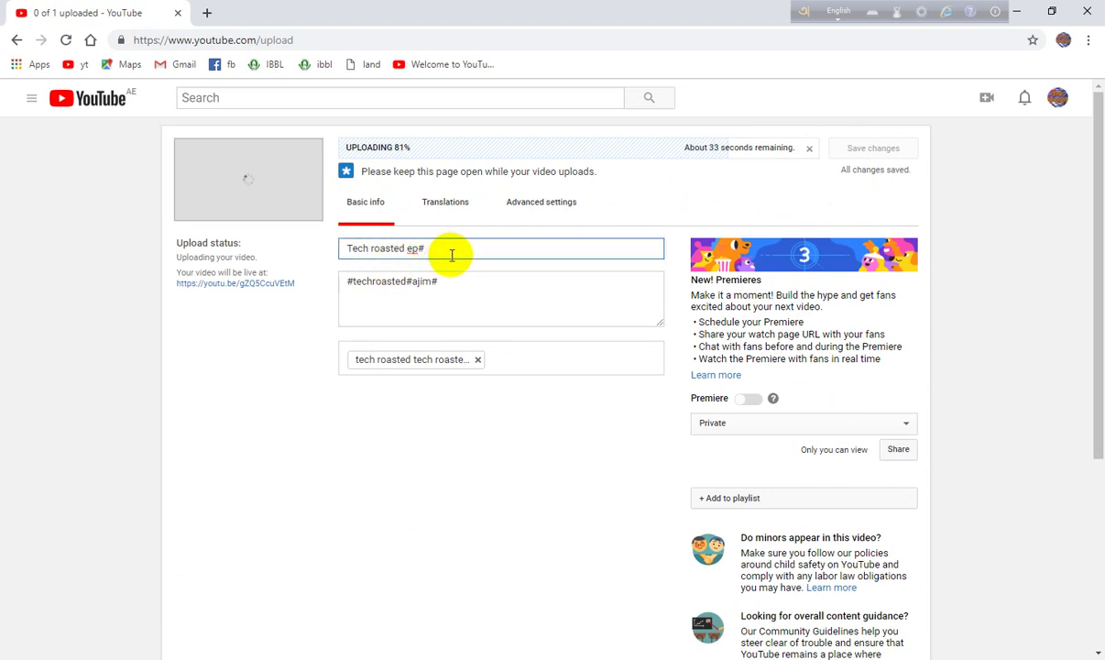
left_click(456, 292)
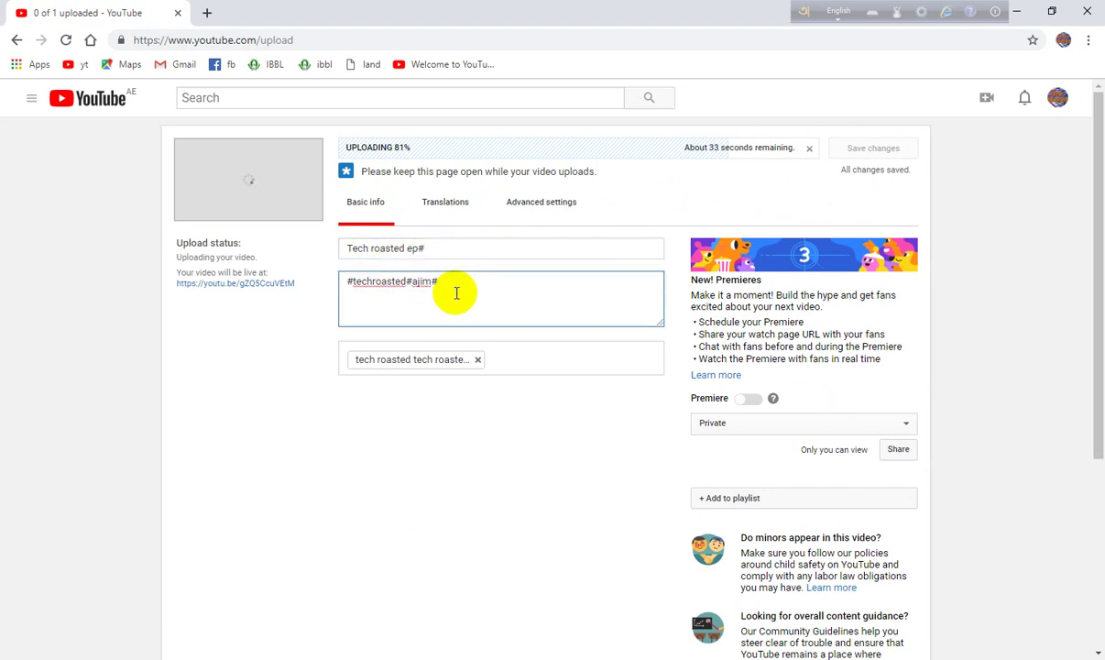
left_click(516, 359)
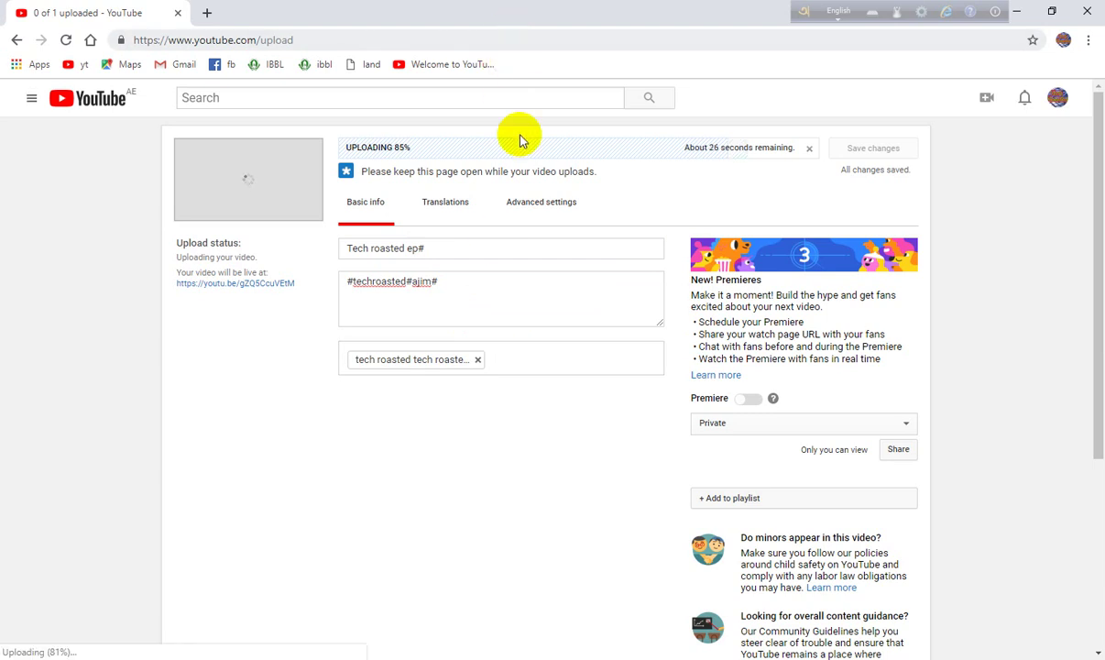
- In the video's advanced settings, set the recording date to today, May 1, 2019, and save the changes
left_click(546, 205)
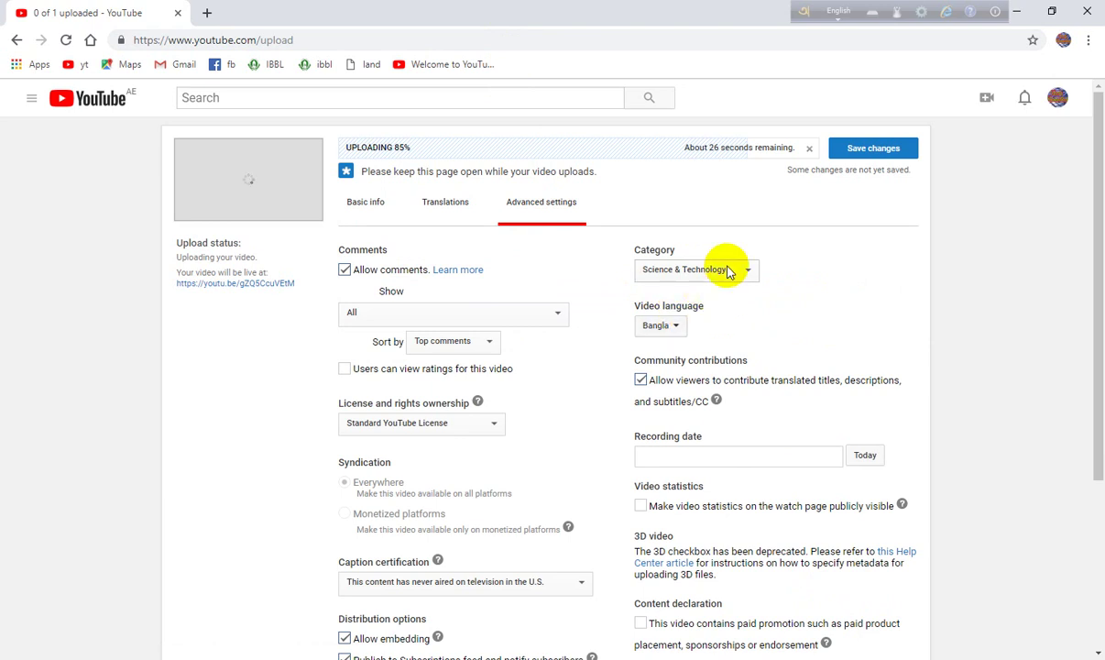
left_click(869, 457)
scroll(733, 463, "down", 1)
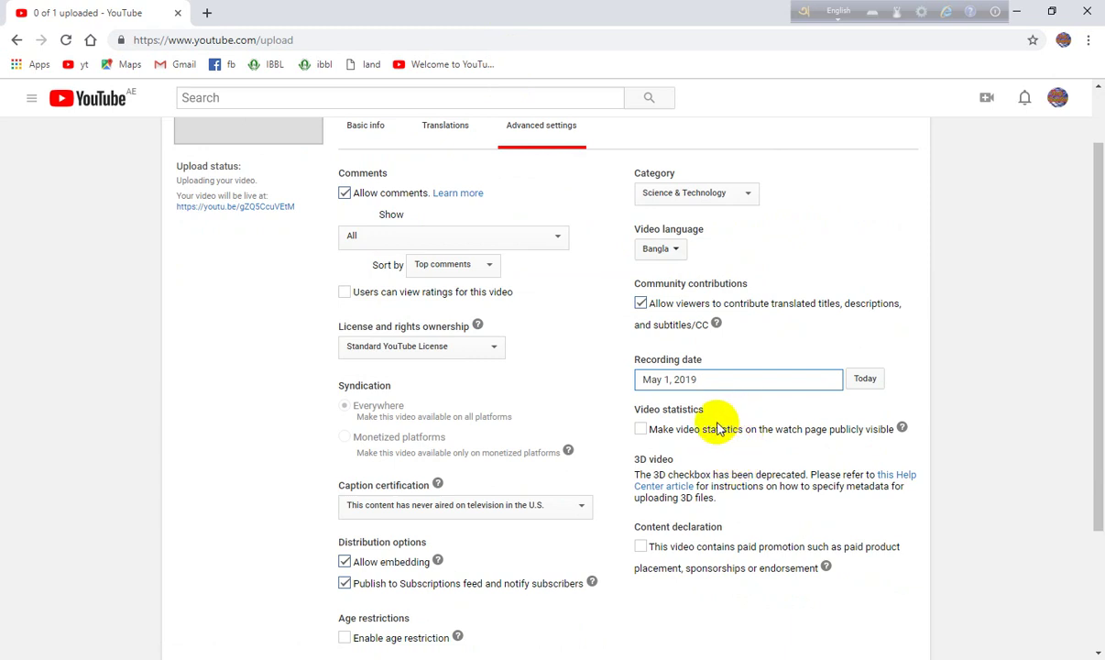
scroll(716, 444, "down", 1)
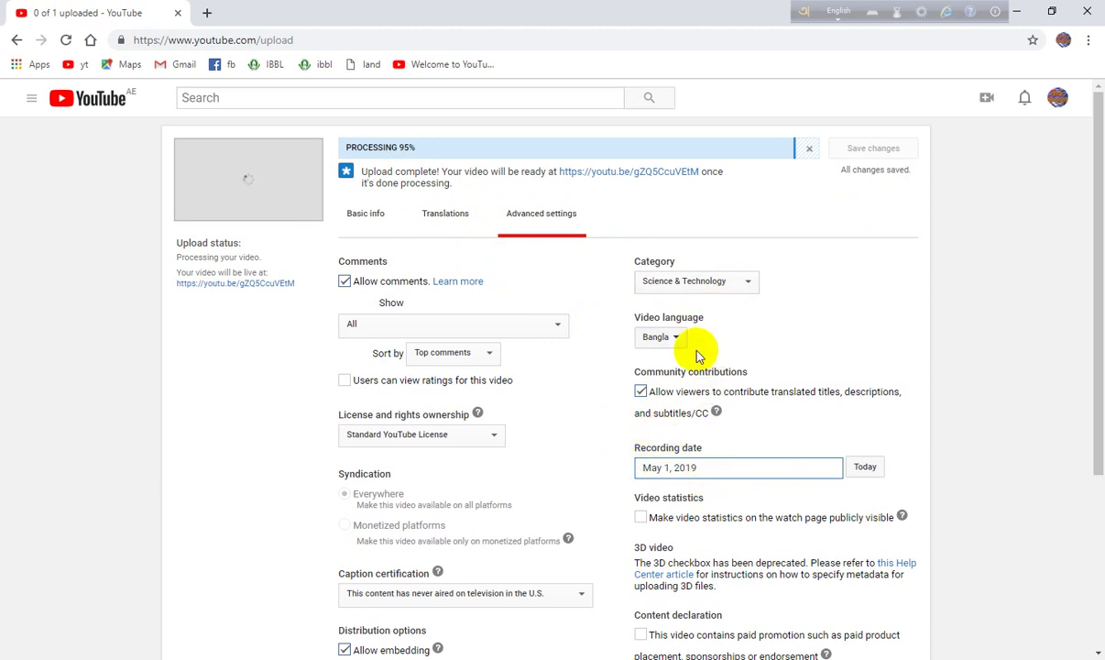
- Return to the video's basic info and open the channel's account options
left_click(375, 219)
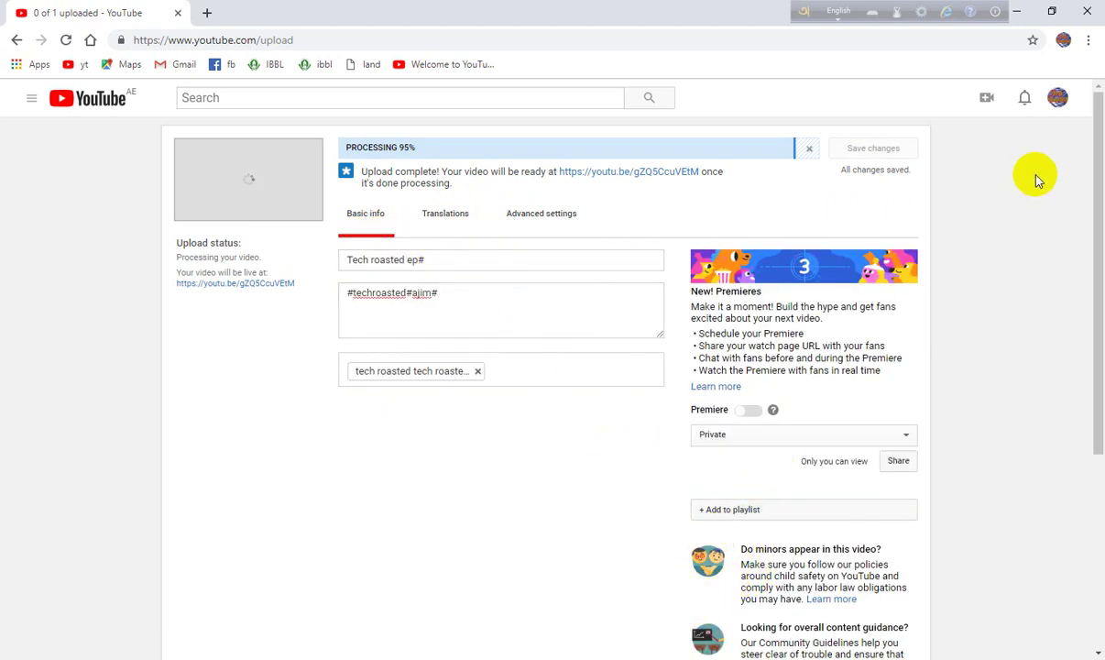
left_click(1056, 99)
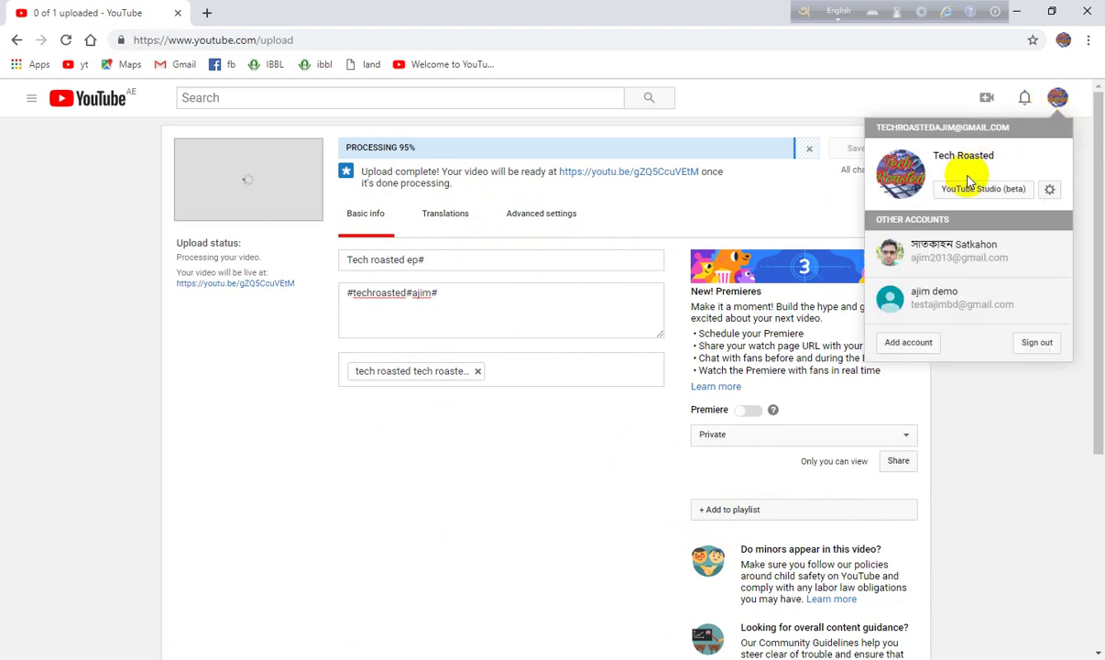